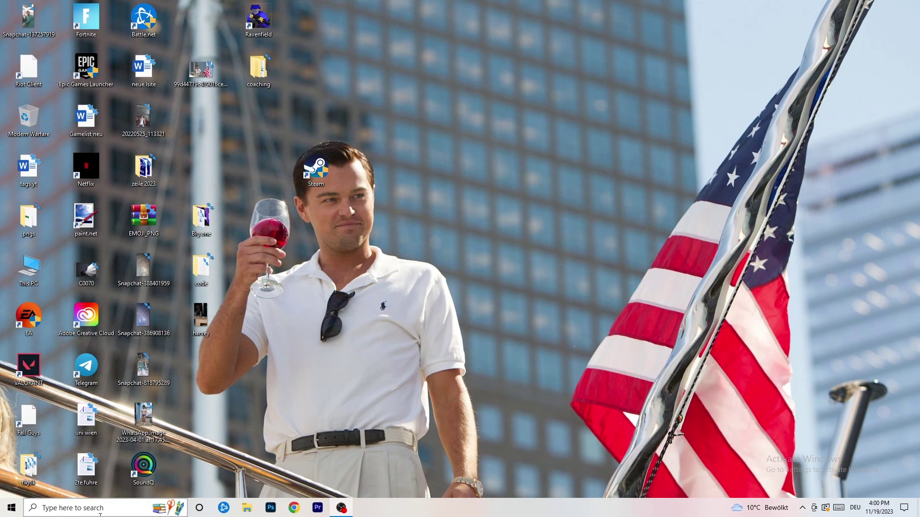
Open the Start menu to show recently added and installed apps
{"action": "left_click", "coordinate": [12, 508]}
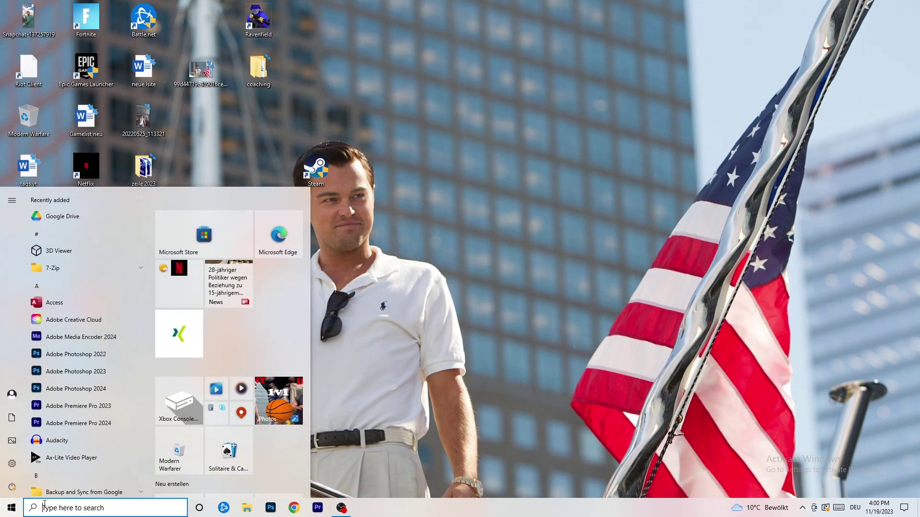
Open Settings and go to Gaming, where Xbox Game Bar is switched off
{"action": "left_click", "coordinate": [12, 463]}
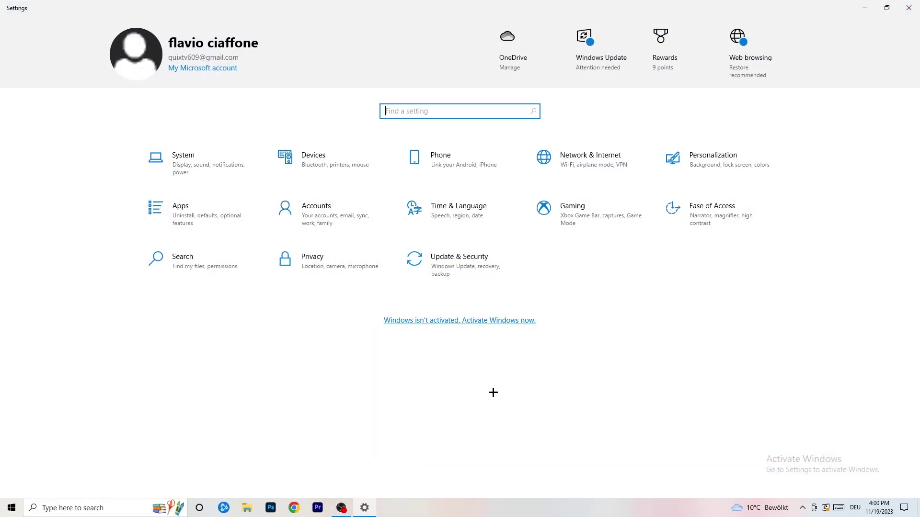
{"action": "left_click", "coordinate": [593, 219]}
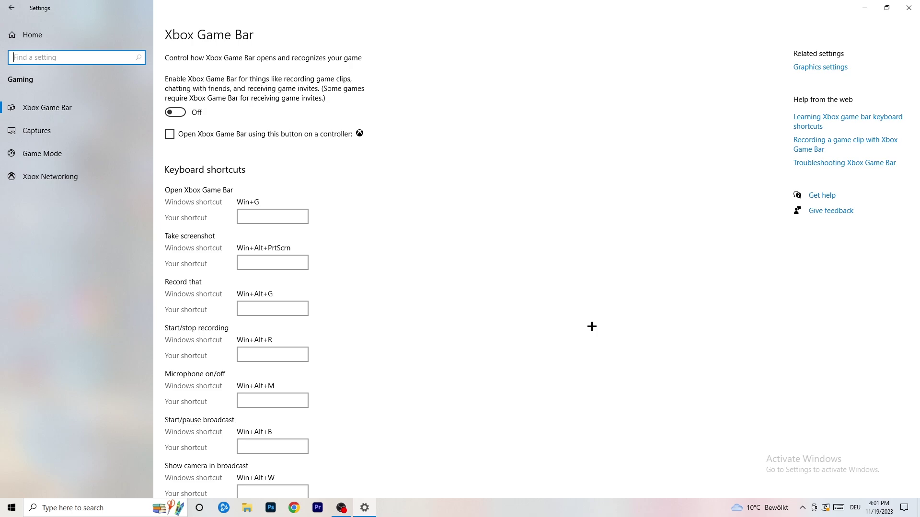
Review the Captures settings, leaving maximum recording length at 2 hours, then go to Game Mode
{"action": "left_click", "coordinate": [76, 133]}
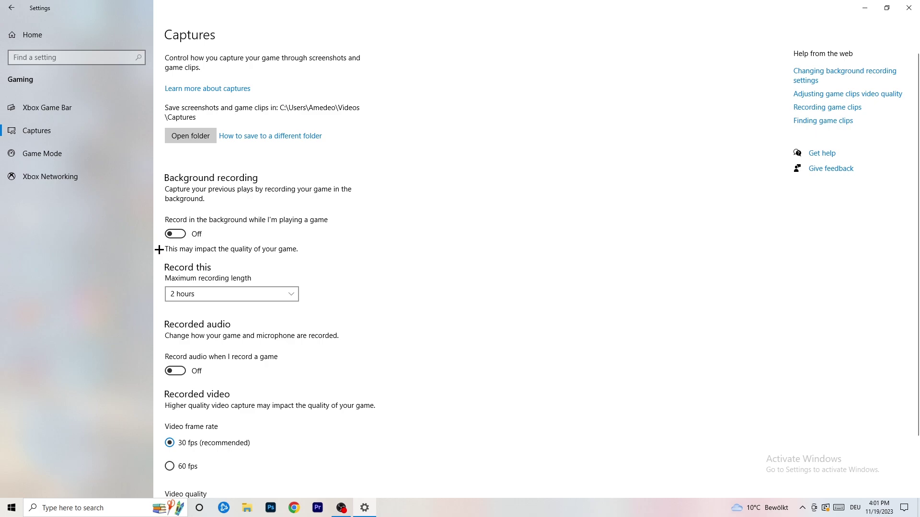
{"action": "left_click", "coordinate": [223, 296]}
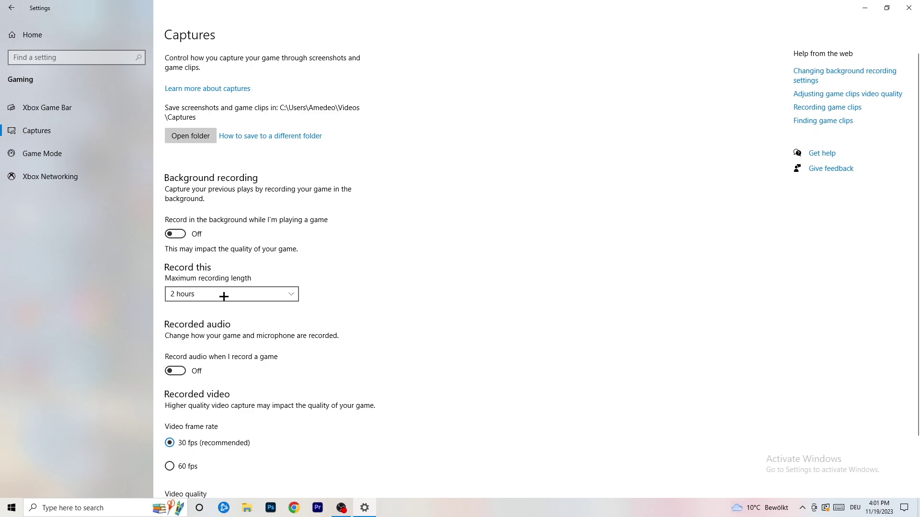
{"action": "left_click", "coordinate": [383, 262]}
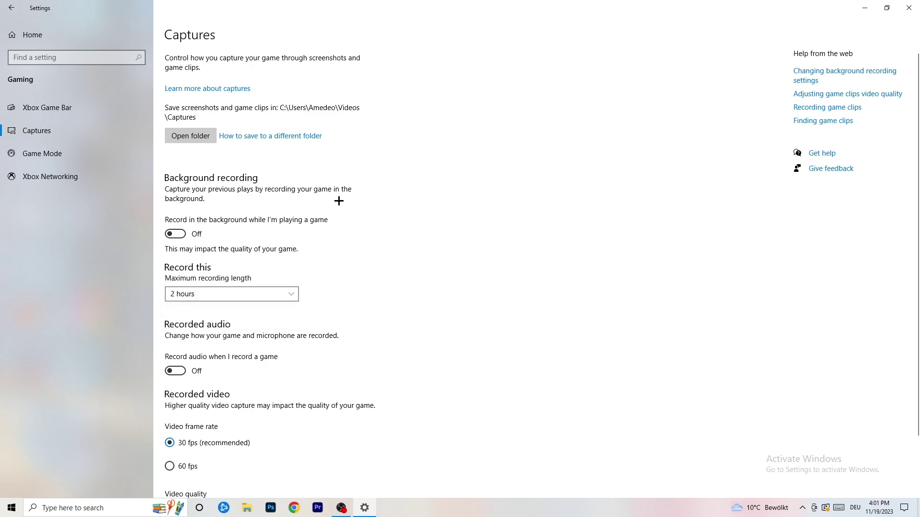
{"action": "left_click", "coordinate": [274, 293]}
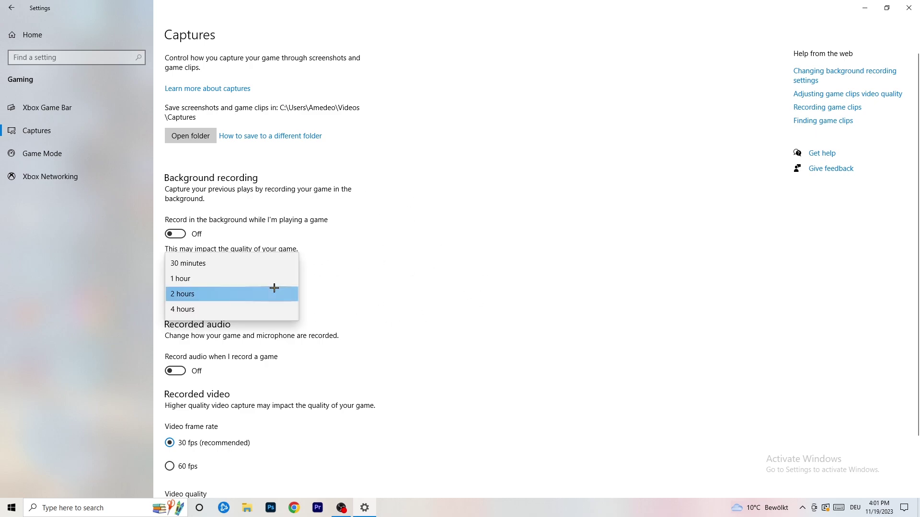
{"action": "left_click", "coordinate": [539, 308]}
{"action": "scroll", "coordinate": [317, 359], "scroll_direction": "down", "scroll_amount": 3}
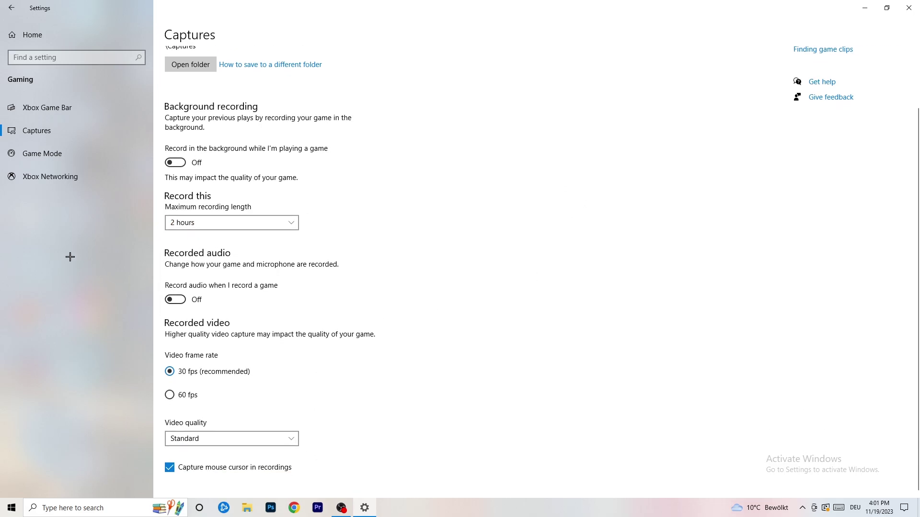
{"action": "left_click", "coordinate": [66, 151]}
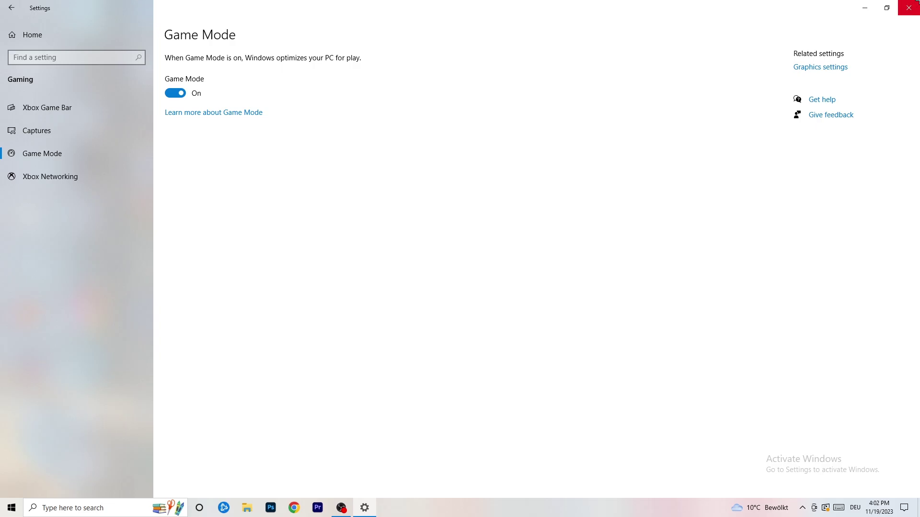
Close Settings with Game Mode left switched on
{"action": "left_click", "coordinate": [909, 8]}
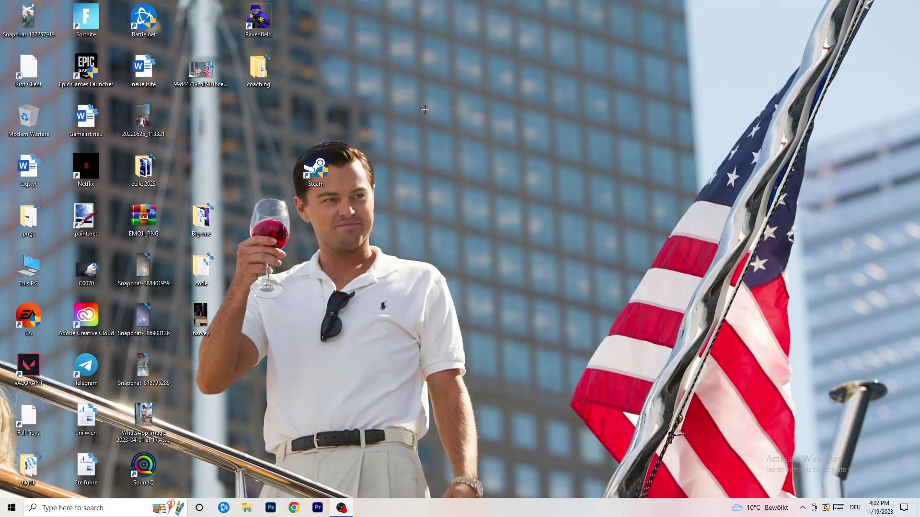
Launch Task Manager from the taskbar and maximize it
{"action": "left_click_drag", "start_coordinate": [551, 507], "coordinate": [324, 448]}
{"action": "right_click", "coordinate": [443, 509]}
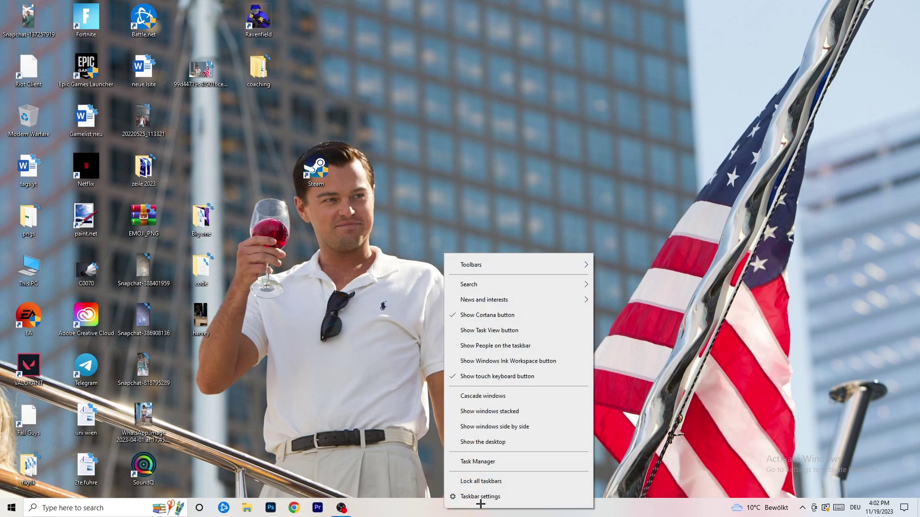
{"action": "left_click", "coordinate": [494, 464]}
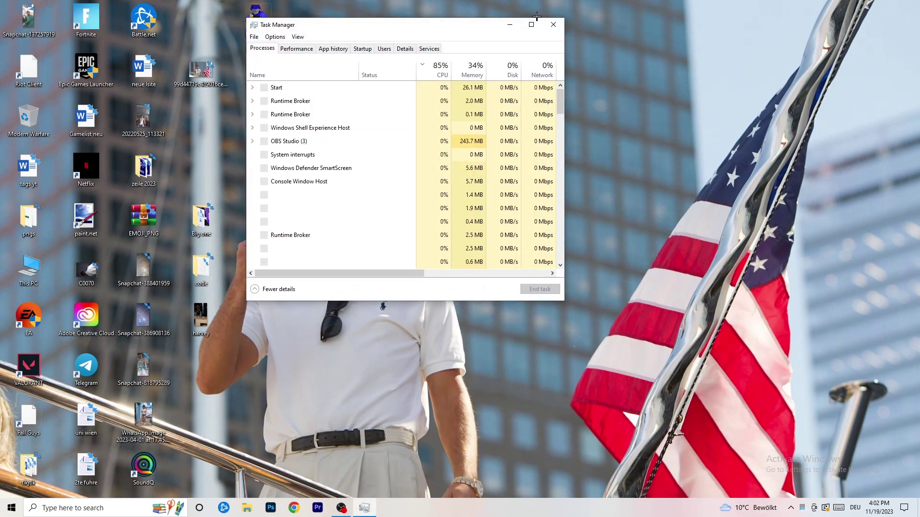
{"action": "left_click", "coordinate": [531, 24]}
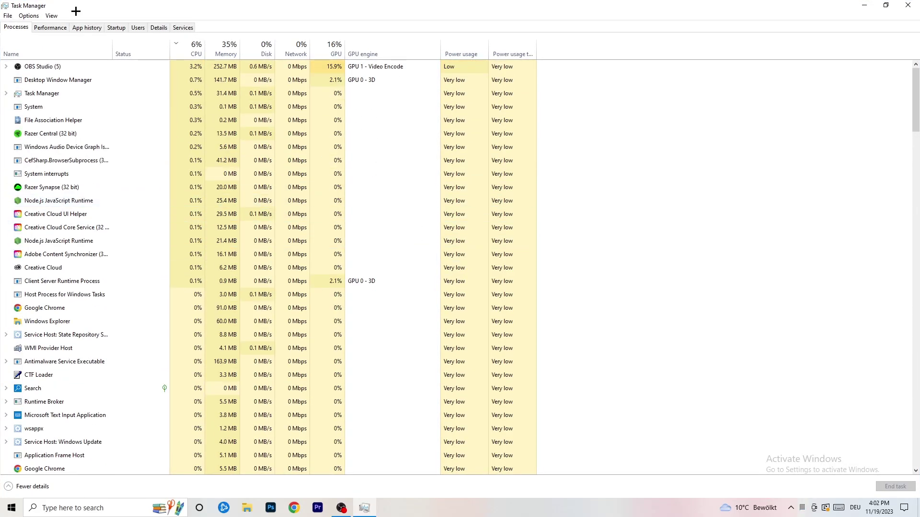
Sort processes by GPU and then CPU usage, leaving OBS Studio running
{"action": "left_click", "coordinate": [194, 47]}
{"action": "left_click", "coordinate": [327, 49]}
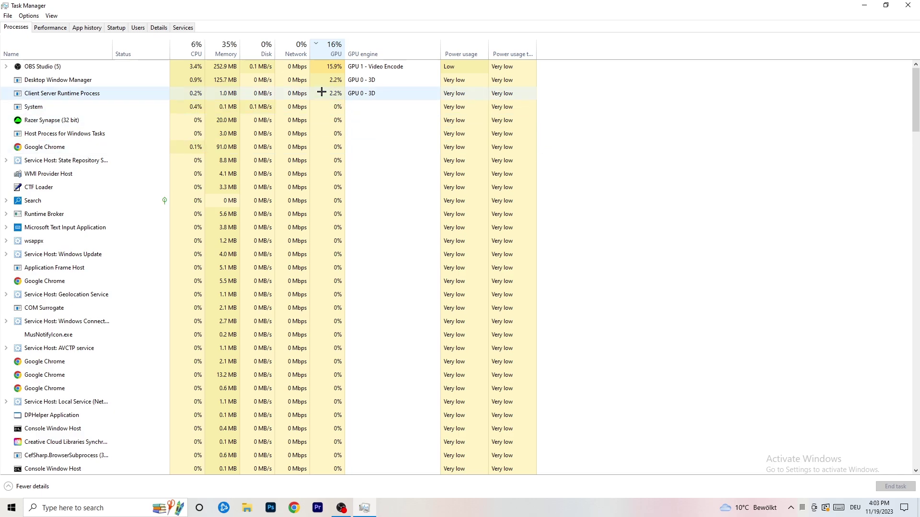
{"action": "right_click", "coordinate": [335, 70]}
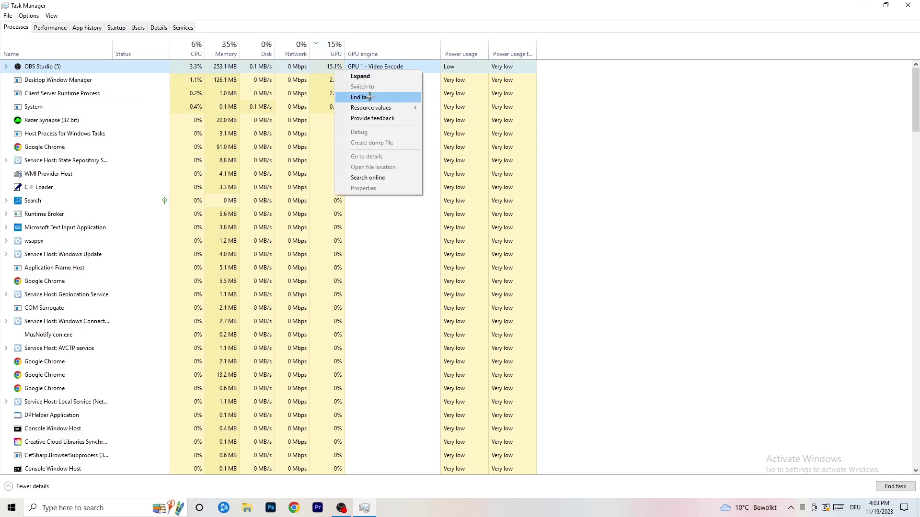
{"action": "left_click", "coordinate": [688, 107]}
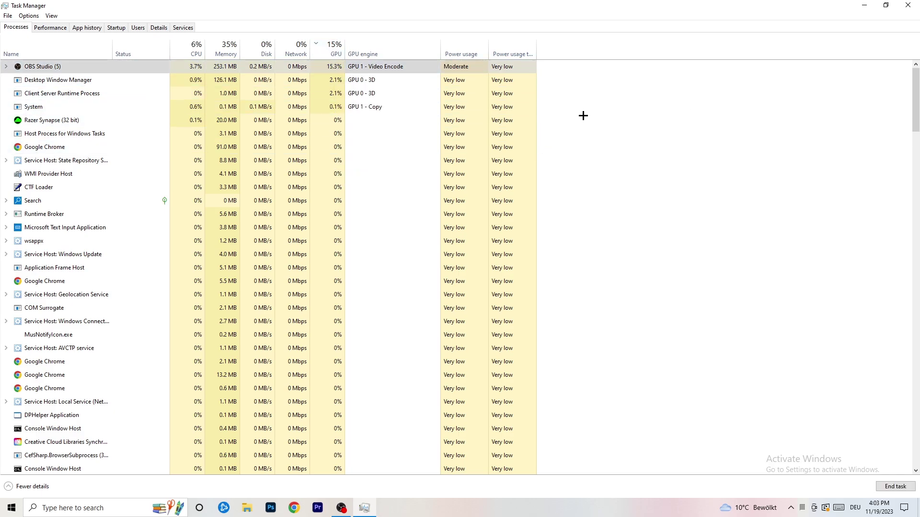
{"action": "left_click", "coordinate": [194, 48]}
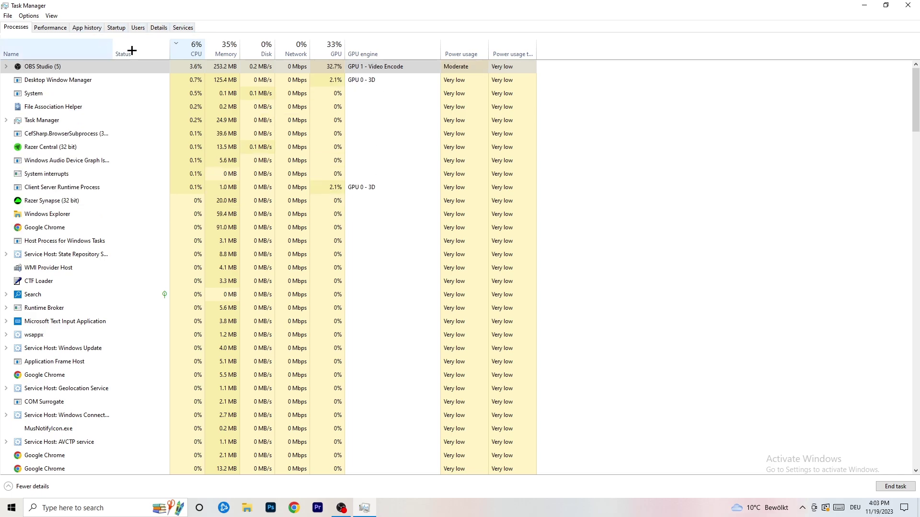
Inspect a Creative Cloud process's priority in Details without changing it, then view startup apps
{"action": "left_click", "coordinate": [154, 28]}
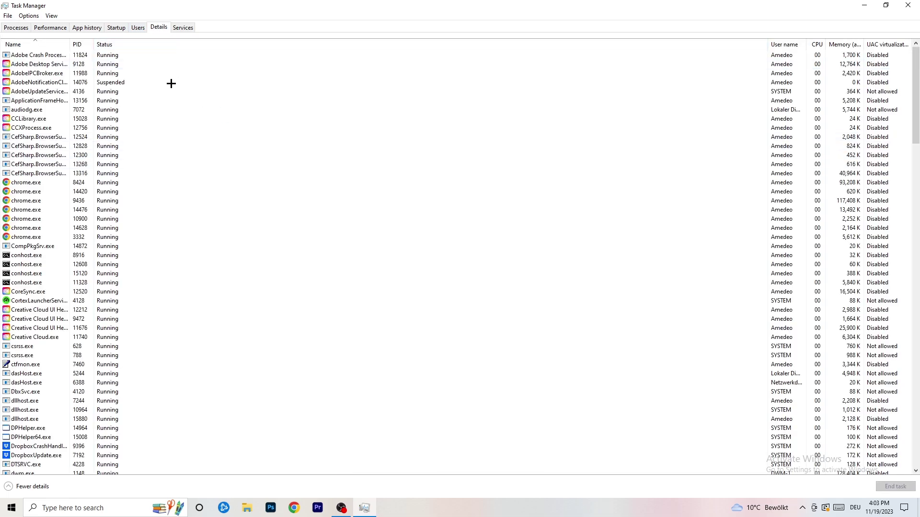
{"action": "scroll", "coordinate": [139, 245], "scroll_direction": "down", "scroll_amount": 9}
{"action": "scroll", "coordinate": [144, 232], "scroll_direction": "up", "scroll_amount": 9}
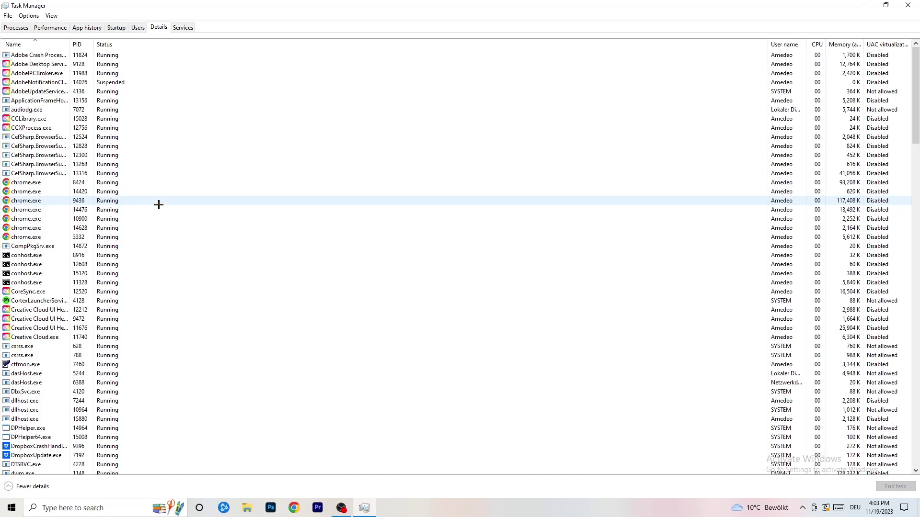
{"action": "scroll", "coordinate": [62, 239], "scroll_direction": "down", "scroll_amount": 3}
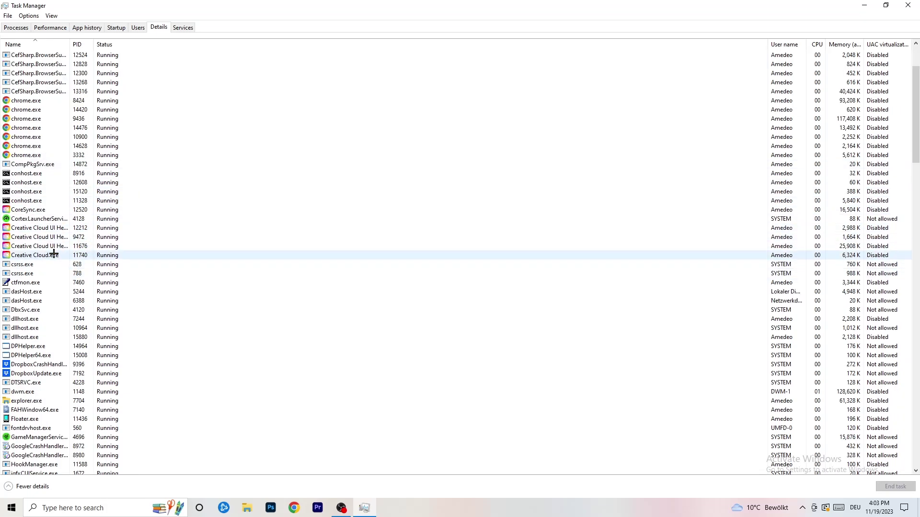
{"action": "right_click", "coordinate": [38, 247]}
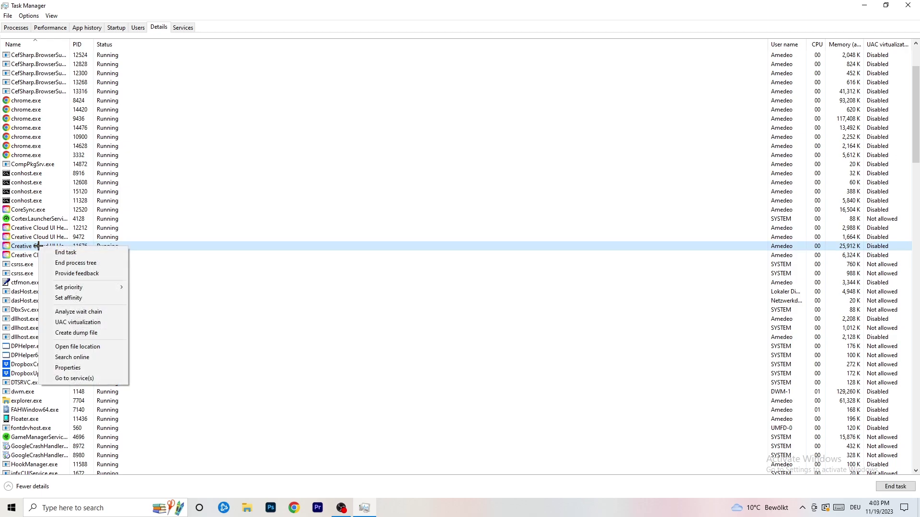
{"action": "mouse_move", "coordinate": [77, 287]}
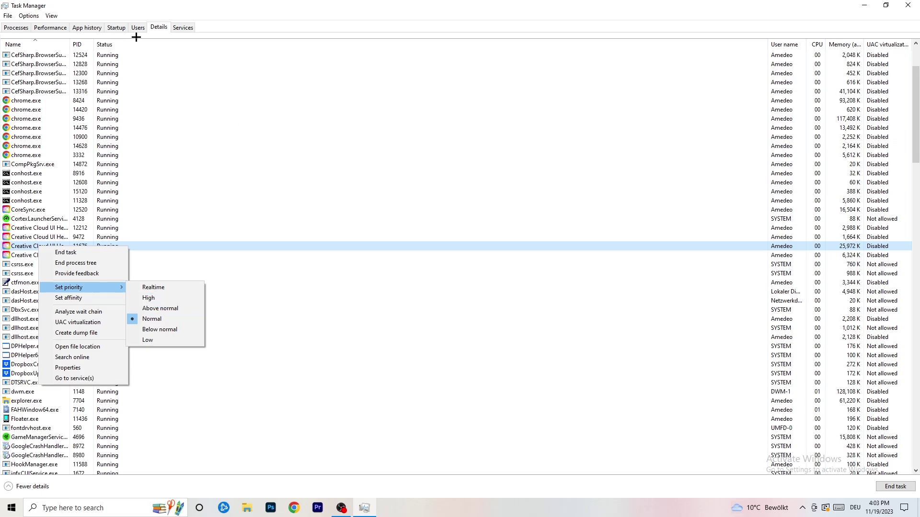
{"action": "left_click", "coordinate": [122, 29]}
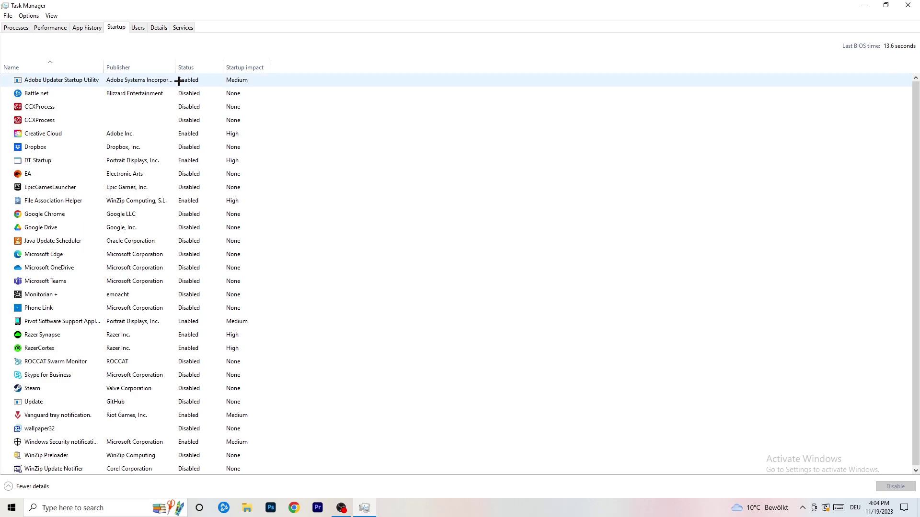
Leave DT_Startup enabled after checking its options, then close Task Manager
{"action": "right_click", "coordinate": [209, 157]}
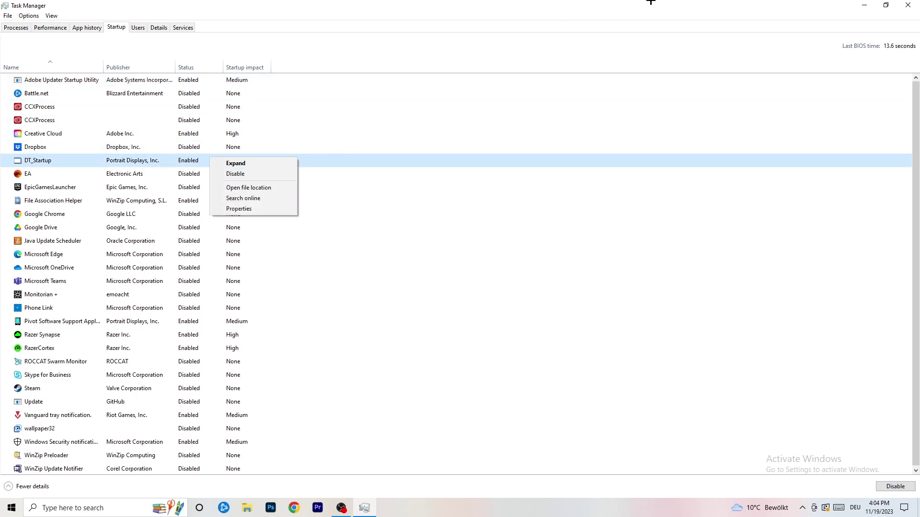
{"action": "left_click", "coordinate": [678, 2]}
{"action": "left_click", "coordinate": [908, 5]}
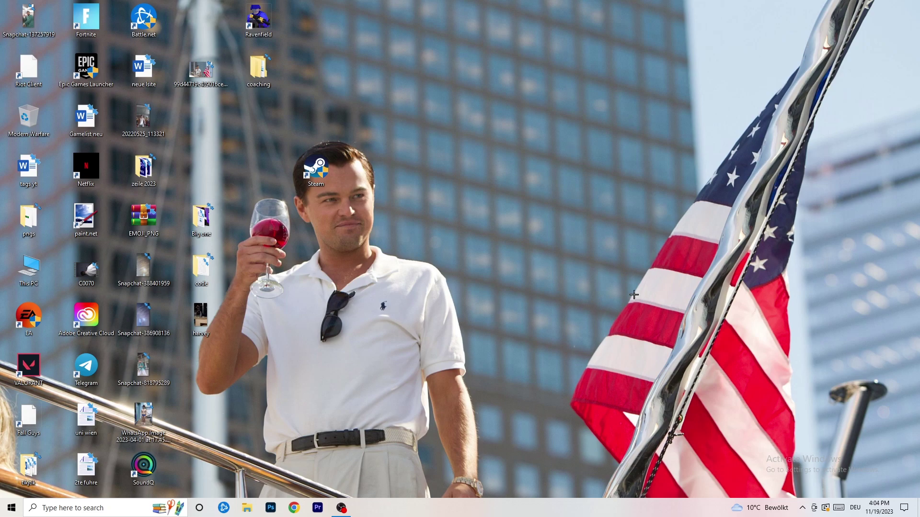
Open Settings › System › Display and keep text and app scaling at 100% (Recommended)
{"action": "left_click", "coordinate": [9, 509]}
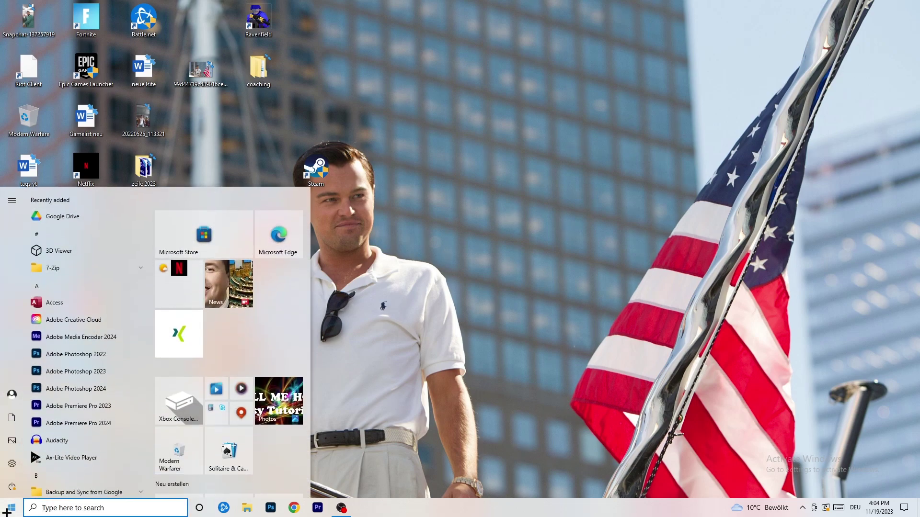
{"action": "left_click", "coordinate": [10, 467]}
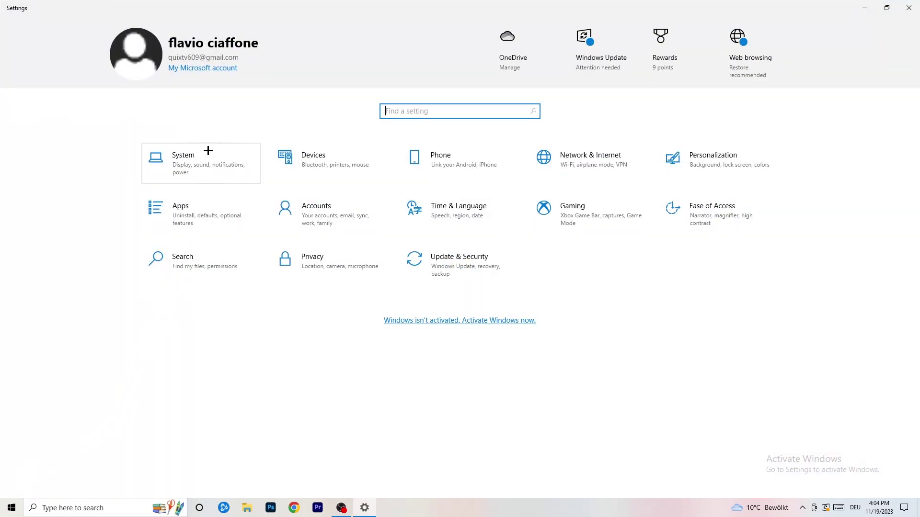
{"action": "left_click", "coordinate": [216, 154]}
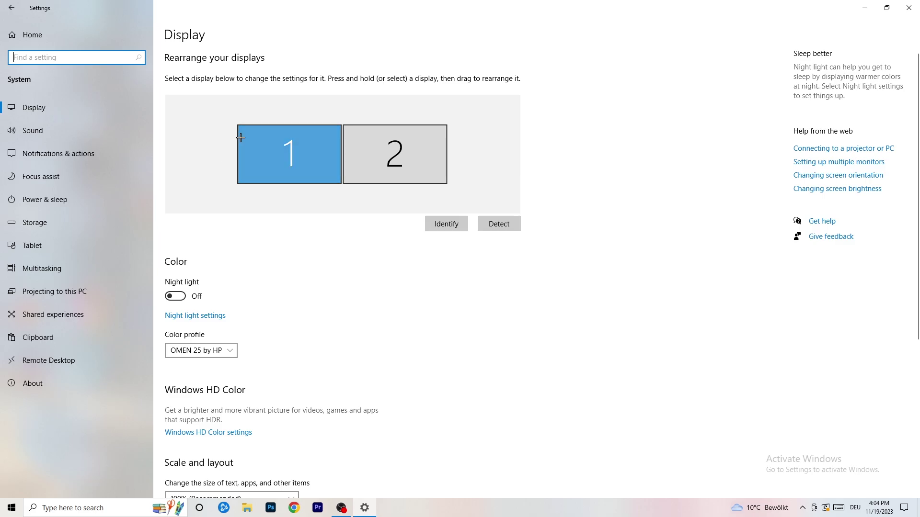
{"action": "scroll", "coordinate": [331, 175], "scroll_direction": "down", "scroll_amount": 5}
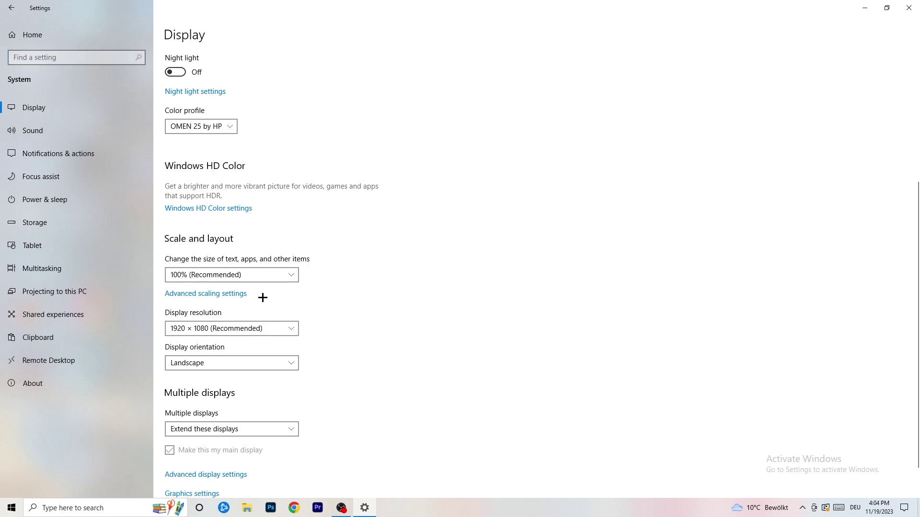
{"action": "left_click", "coordinate": [268, 276]}
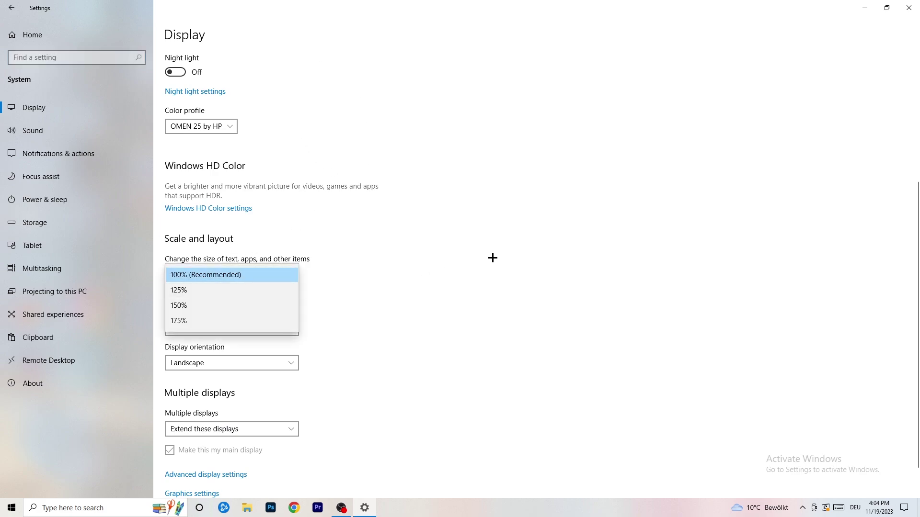
{"action": "left_click", "coordinate": [413, 263]}
{"action": "scroll", "coordinate": [392, 264], "scroll_direction": "down", "scroll_amount": 1}
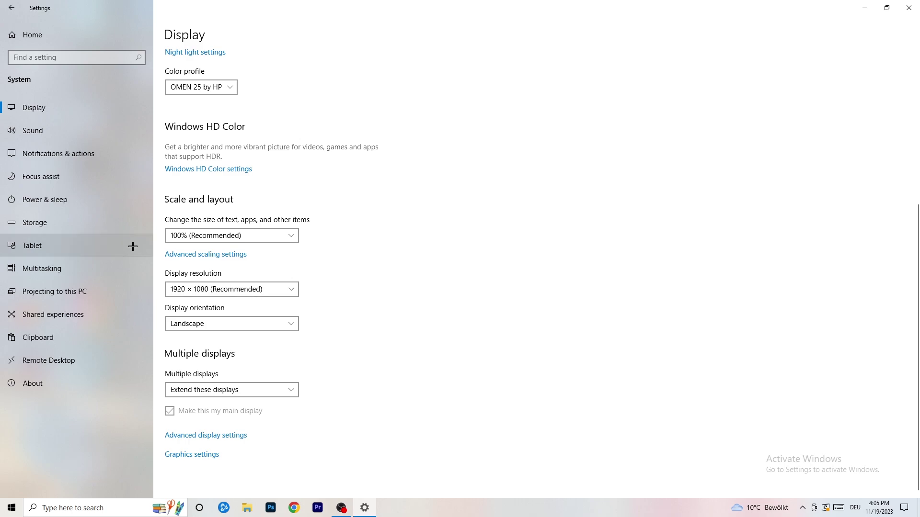
Open Power & sleep's additional power settings and re-expand the extra plans, keeping Balanced active
{"action": "left_click", "coordinate": [72, 203]}
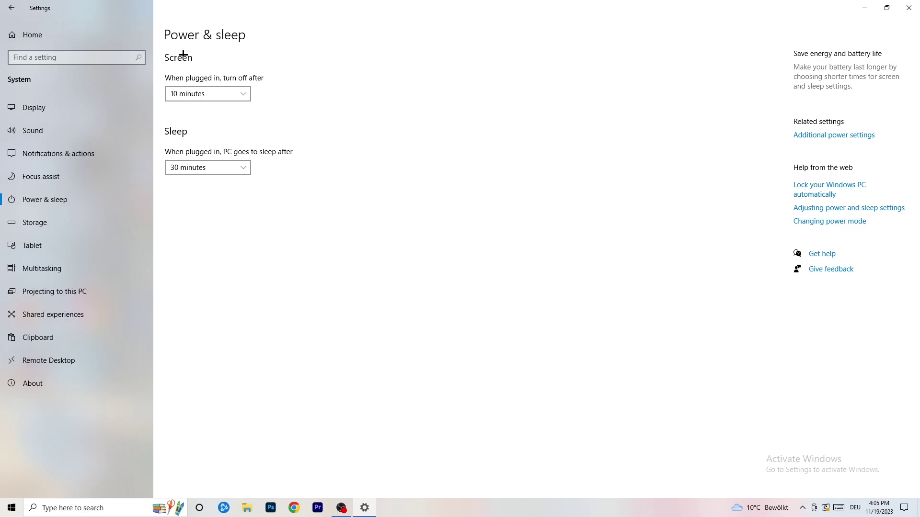
{"action": "left_click", "coordinate": [833, 140]}
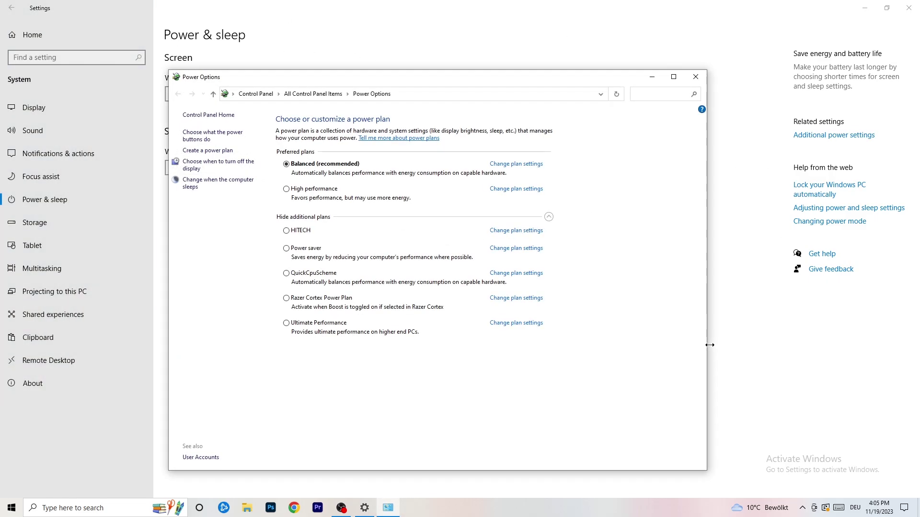
{"action": "left_click", "coordinate": [549, 217]}
{"action": "left_click", "coordinate": [549, 217]}
Close Power Options and have Storage Sense delete temporary files apps aren't using
{"action": "left_click", "coordinate": [697, 78]}
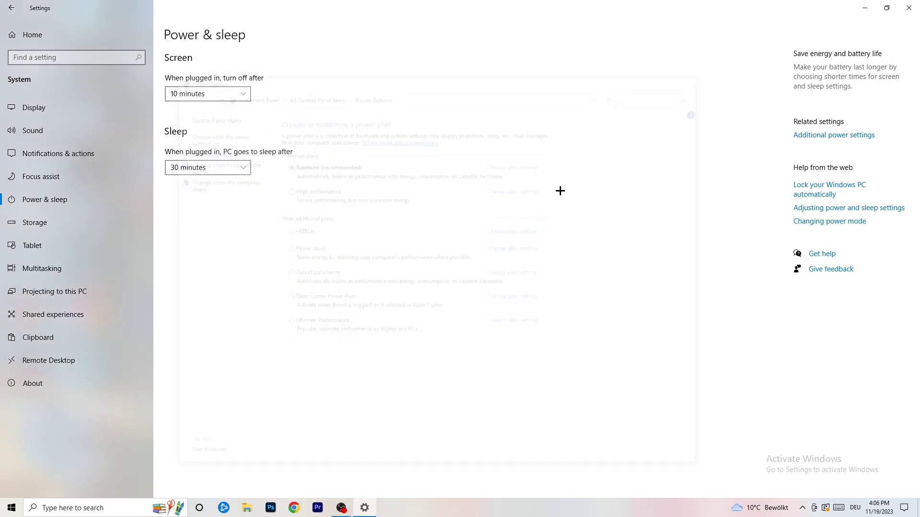
{"action": "left_click", "coordinate": [63, 229]}
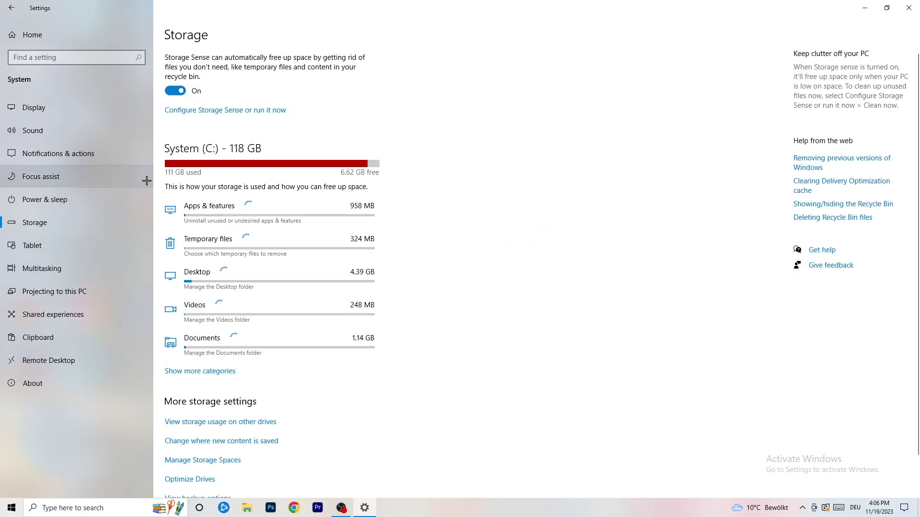
{"action": "left_click", "coordinate": [232, 110]}
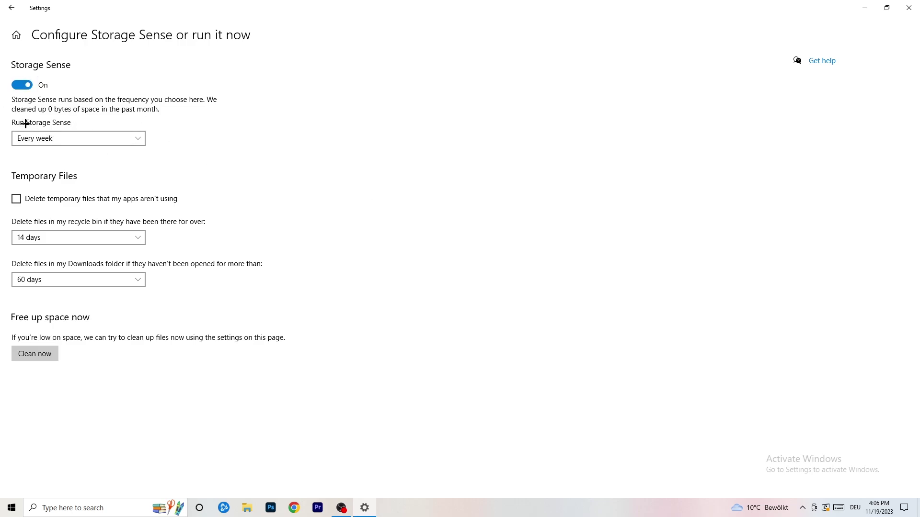
{"action": "left_click", "coordinate": [56, 199]}
Keep recycle-bin cleanup at 14 days and Downloads at 60 days, then return to Settings home
{"action": "left_click", "coordinate": [100, 242]}
{"action": "left_click", "coordinate": [315, 191]}
{"action": "left_click", "coordinate": [133, 235]}
{"action": "left_click", "coordinate": [391, 179]}
{"action": "left_click", "coordinate": [84, 280]}
{"action": "left_click", "coordinate": [329, 240]}
{"action": "left_click", "coordinate": [98, 282]}
{"action": "left_click", "coordinate": [451, 234]}
{"action": "left_click", "coordinate": [10, 9]}
{"action": "left_click", "coordinate": [11, 8]}
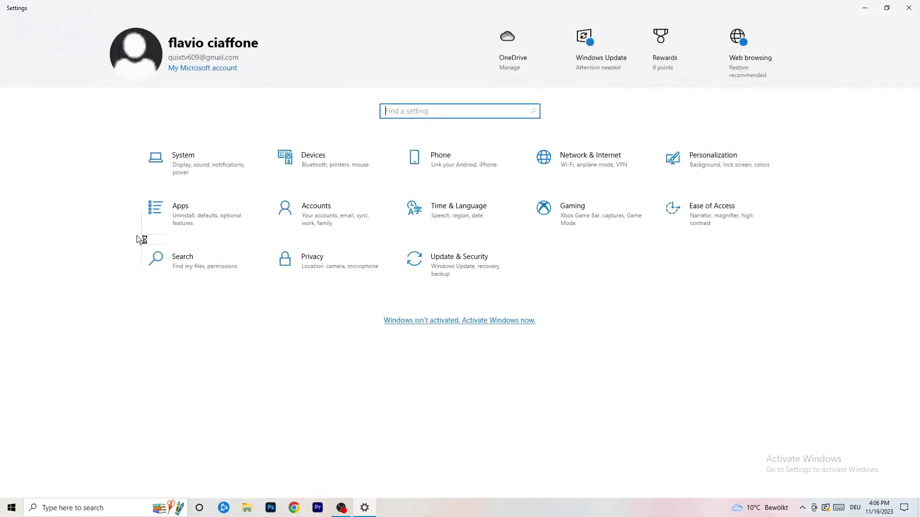
Check Windows Update in Update & Security for the pending restart, then close Settings
{"action": "left_click", "coordinate": [453, 270]}
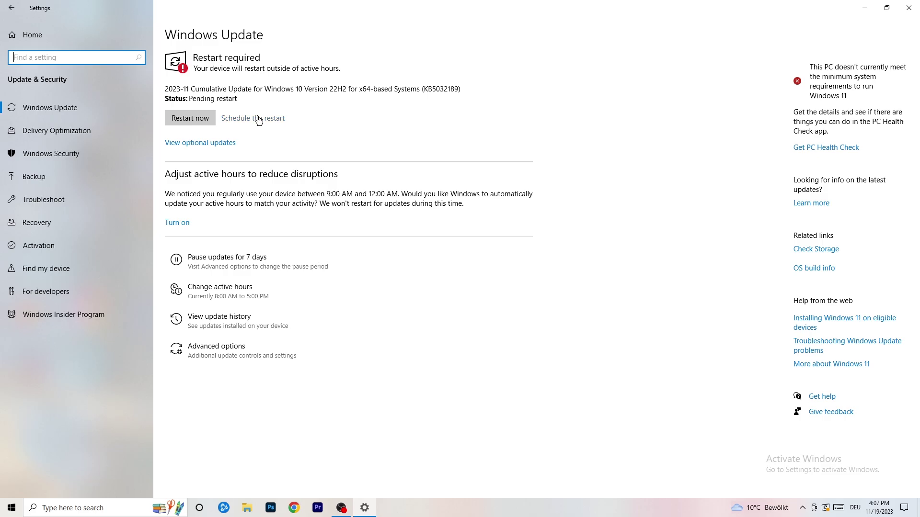
{"action": "left_click", "coordinate": [909, 8]}
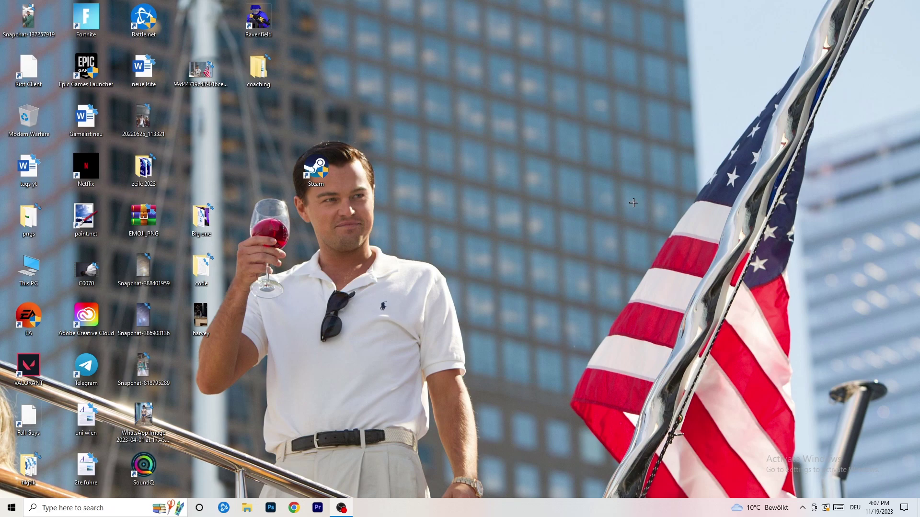
Launch NVIDIA Control Panel from the desktop context menu to its 1920 × 1080 (native) 60Hz resolution page
{"action": "right_click", "coordinate": [557, 202]}
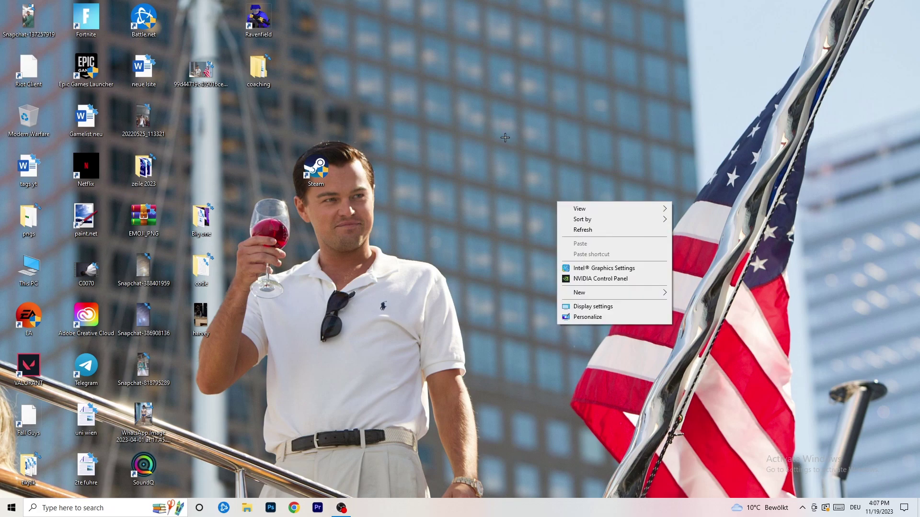
{"action": "left_click", "coordinate": [613, 280]}
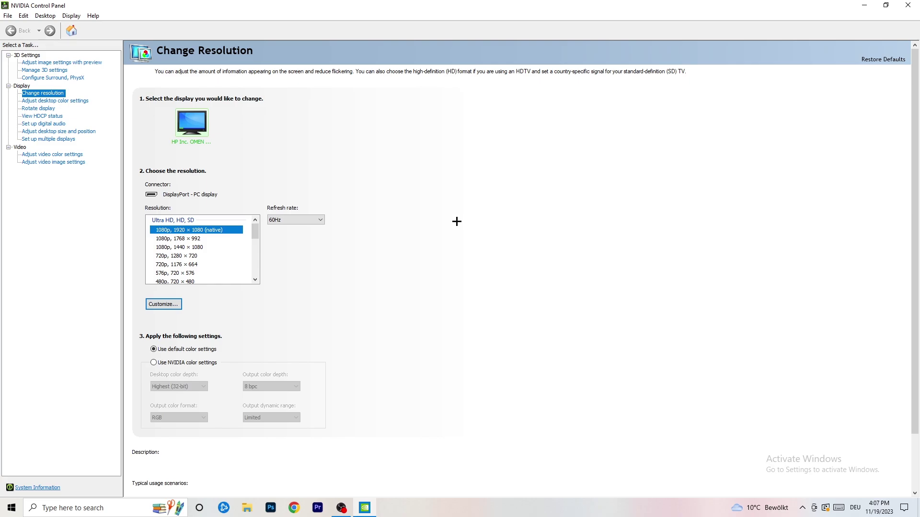
{"action": "mouse_move", "coordinate": [216, 230]}
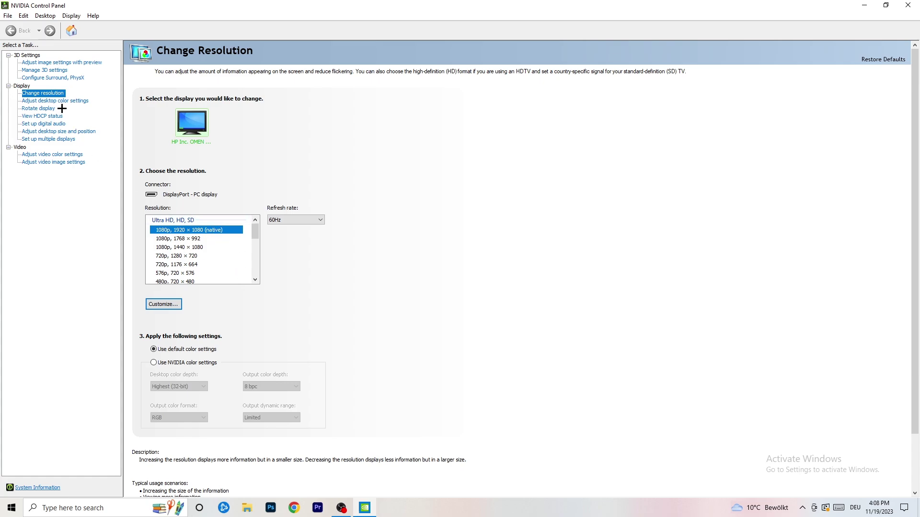
Review Adjust image settings with preview, left on 'Let the 3D application decide', then close the panel
{"action": "left_click", "coordinate": [50, 62]}
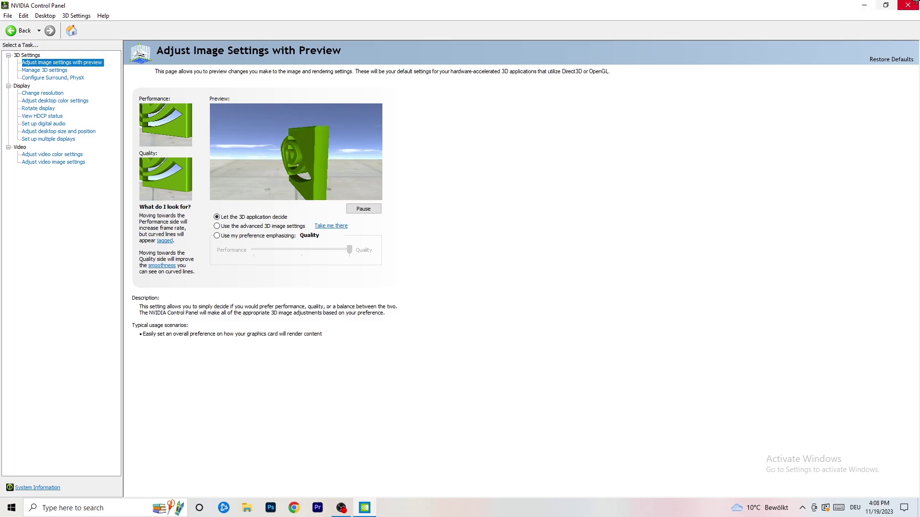
{"action": "left_click", "coordinate": [907, 5]}
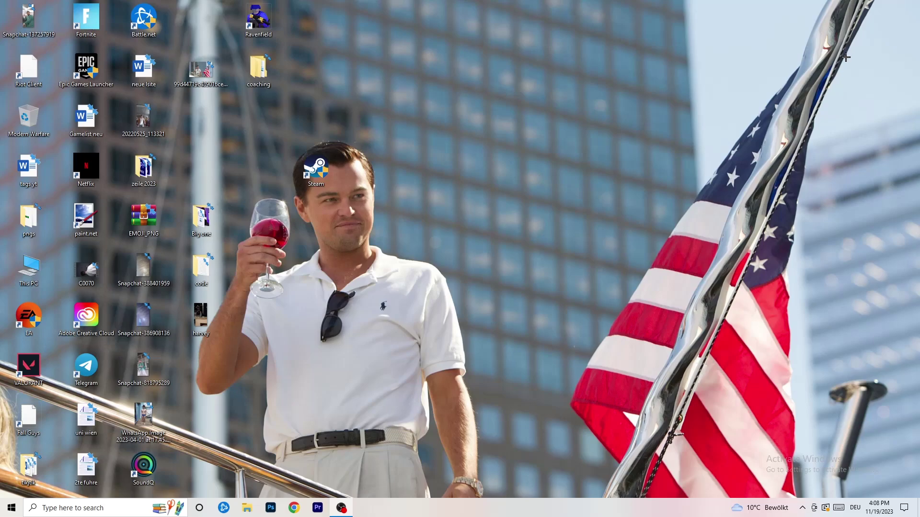